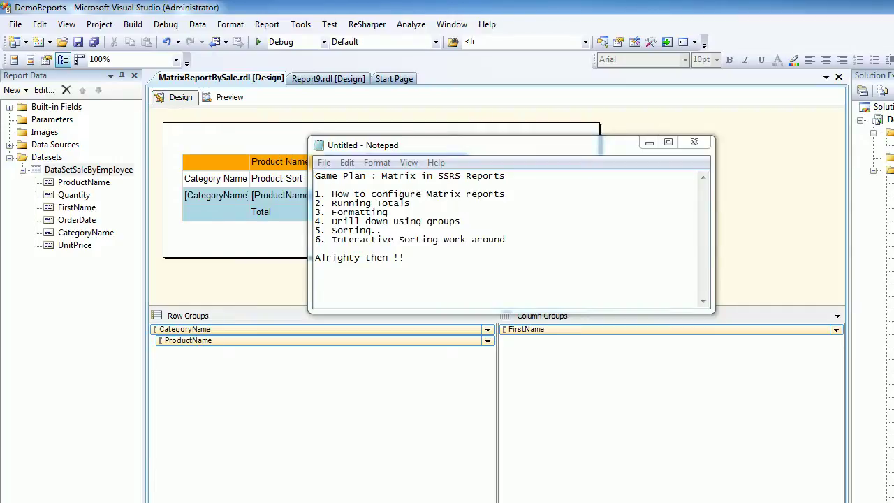
Switch to Visual Studio and review the sorting options of the CategoryName row group.
click(382, 230)
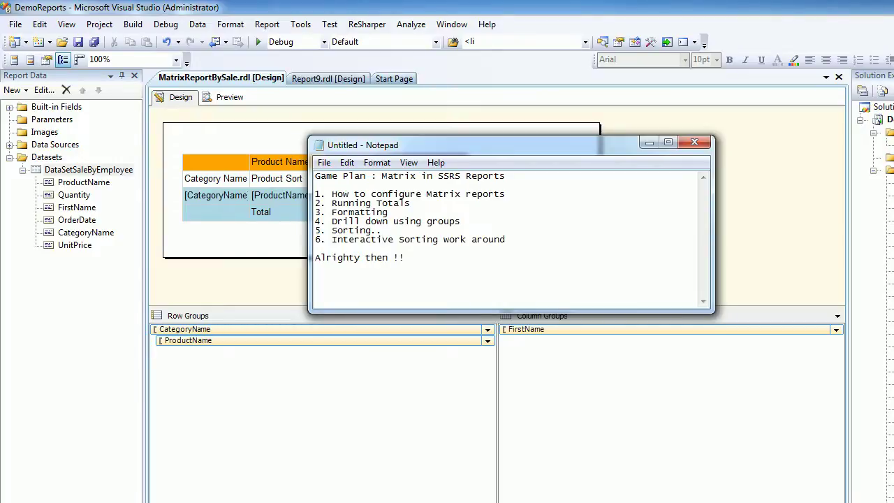
key(alt+Tab)
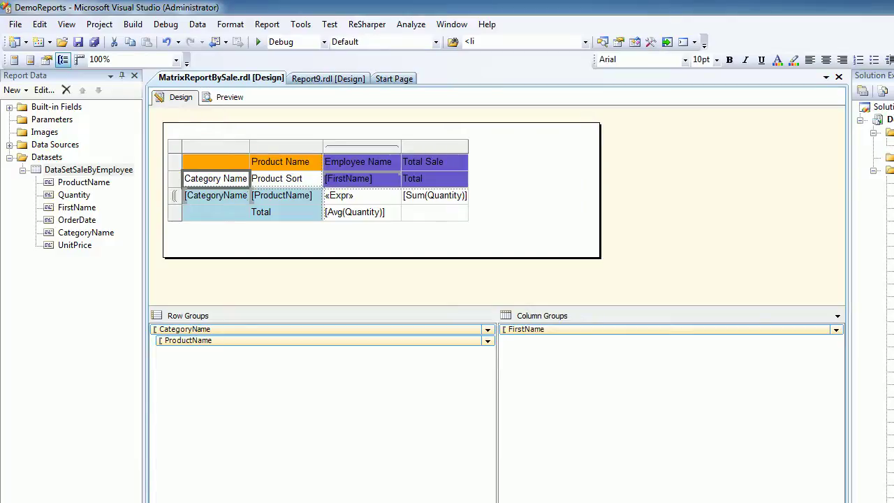
click(246, 329)
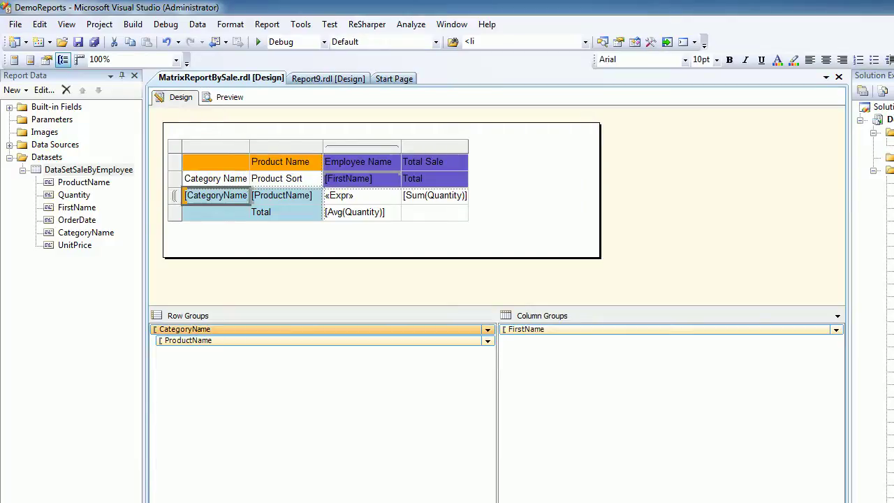
right_click(246, 329)
click(309, 389)
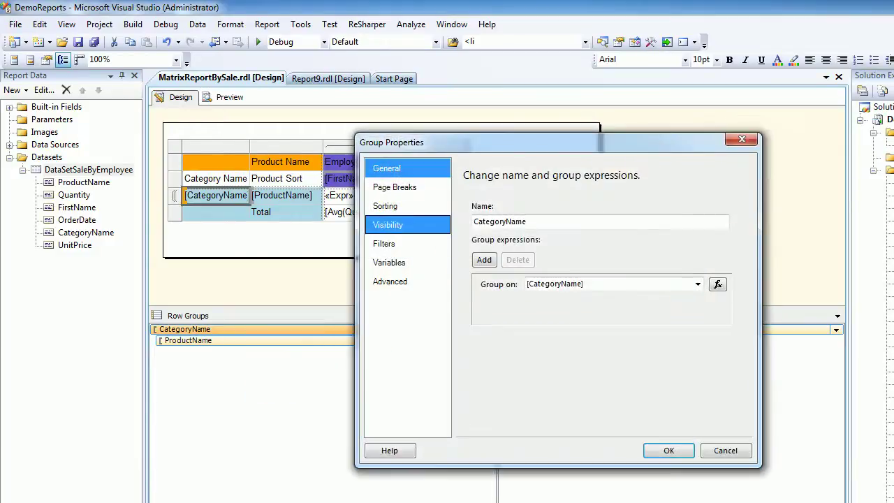
click(385, 206)
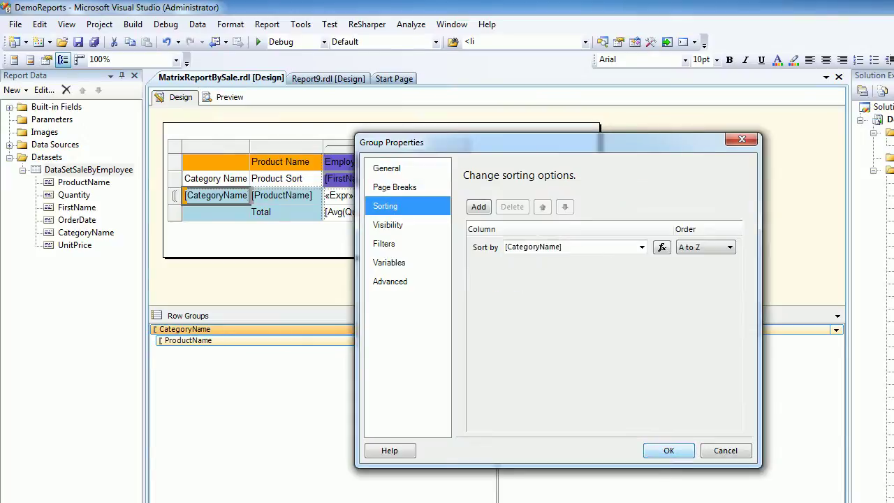
click(669, 450)
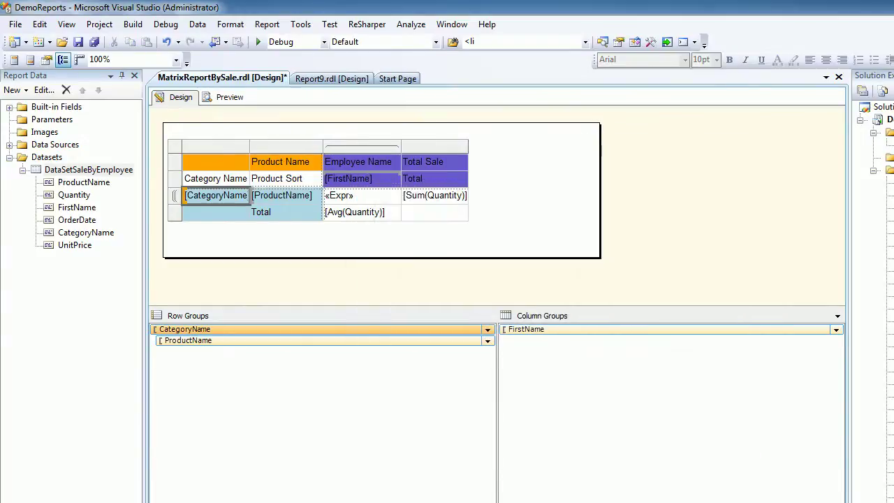
click(246, 340)
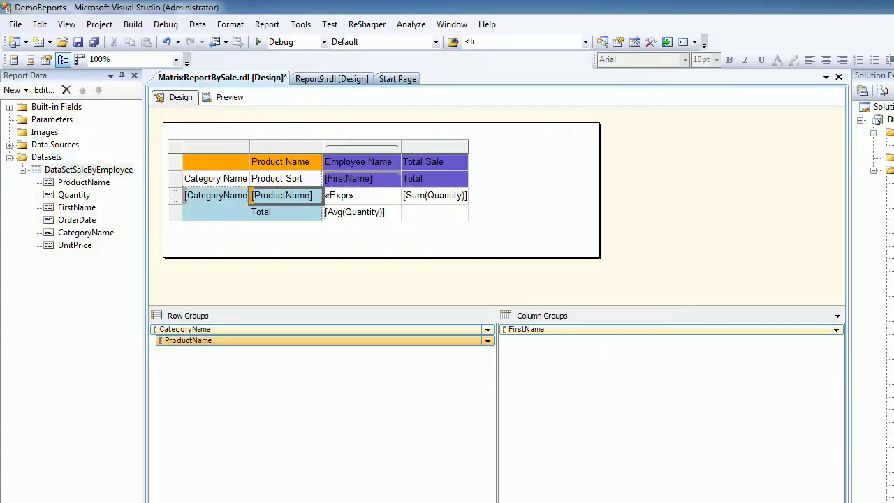
click(243, 180)
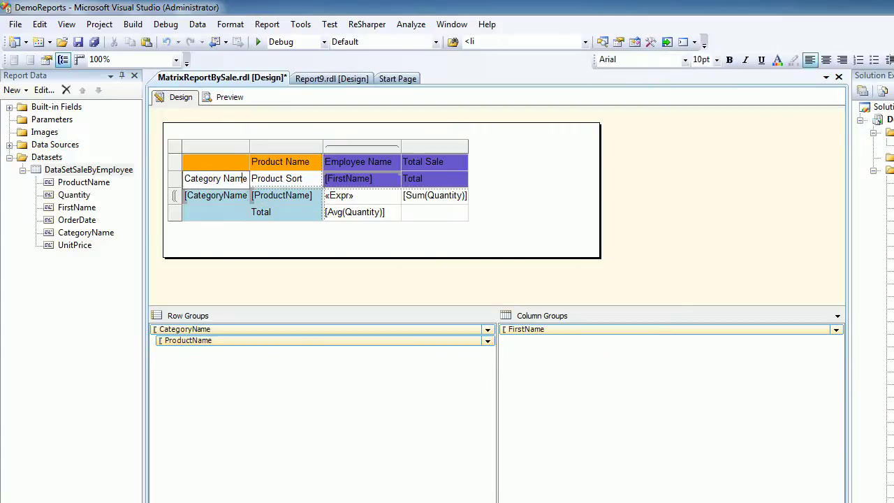
click(241, 194)
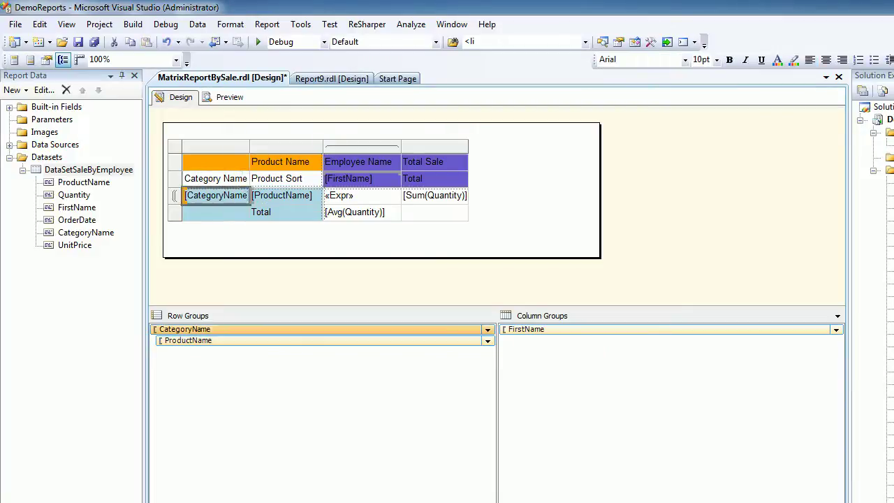
click(244, 195)
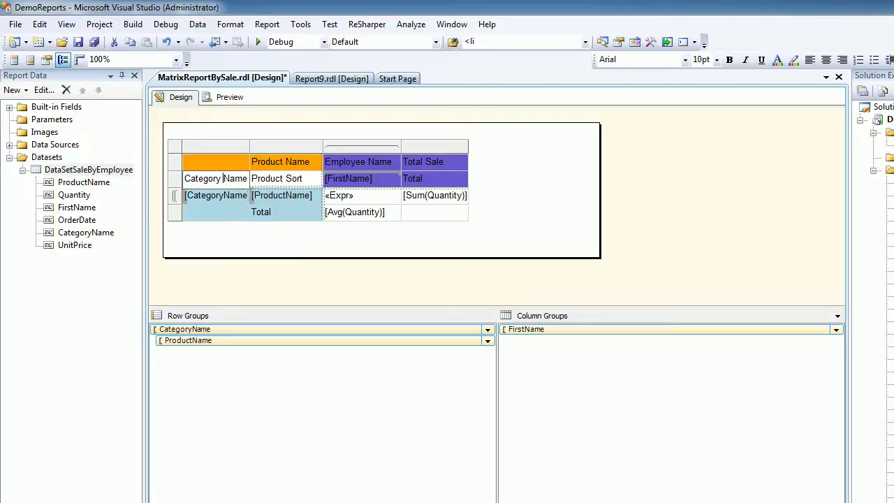
Enable interactive sorting on the Category Name header text box for the CategoryName group, sorting by [CategoryName].
click(240, 179)
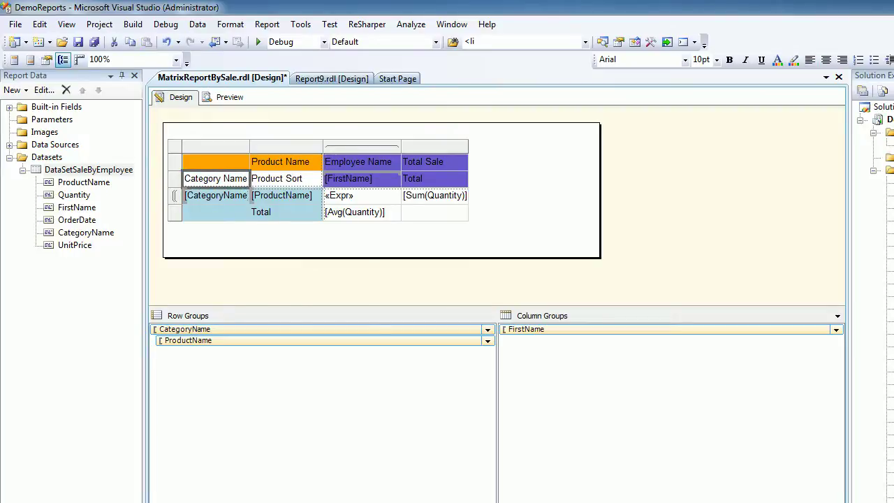
right_click(238, 180)
click(301, 304)
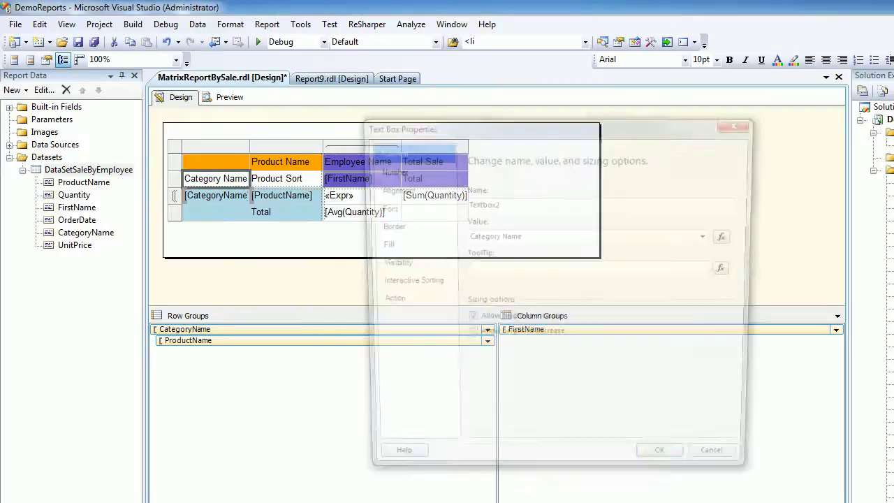
click(404, 283)
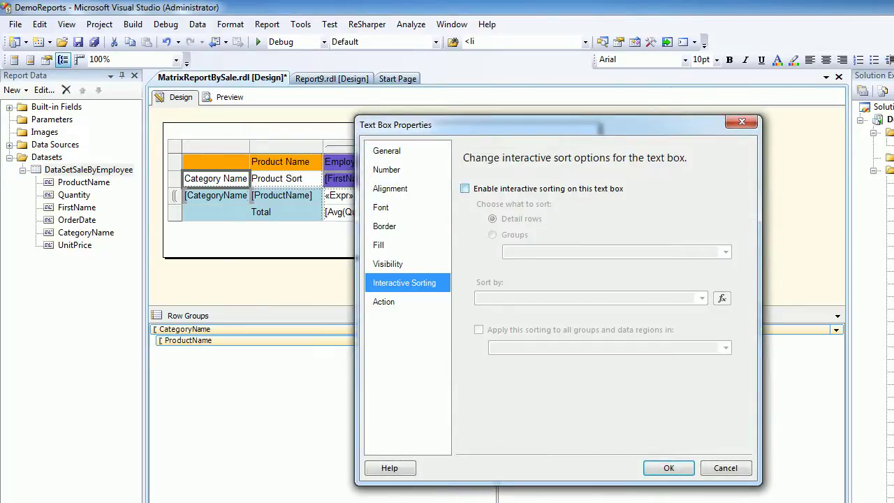
click(465, 188)
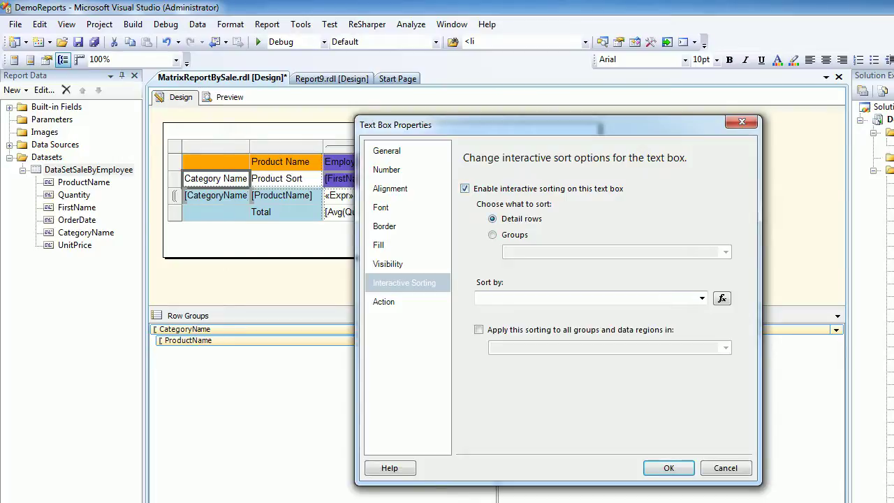
click(492, 234)
click(726, 251)
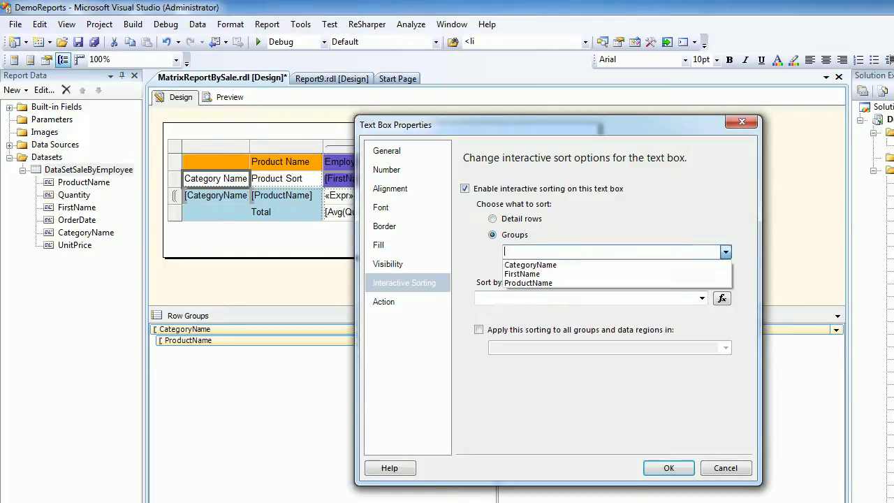
click(530, 265)
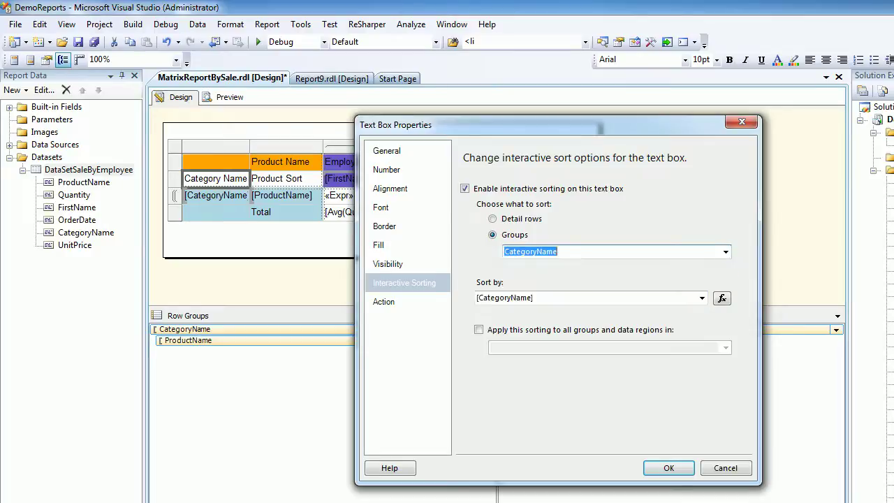
click(701, 297)
click(701, 298)
click(668, 468)
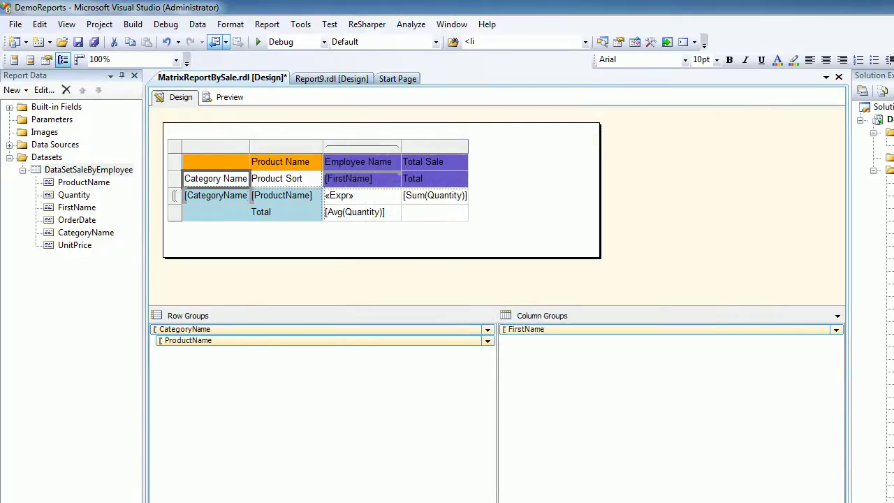
Preview the matrix report and test the Category Name interactive sort by toggling its order repeatedly.
click(226, 97)
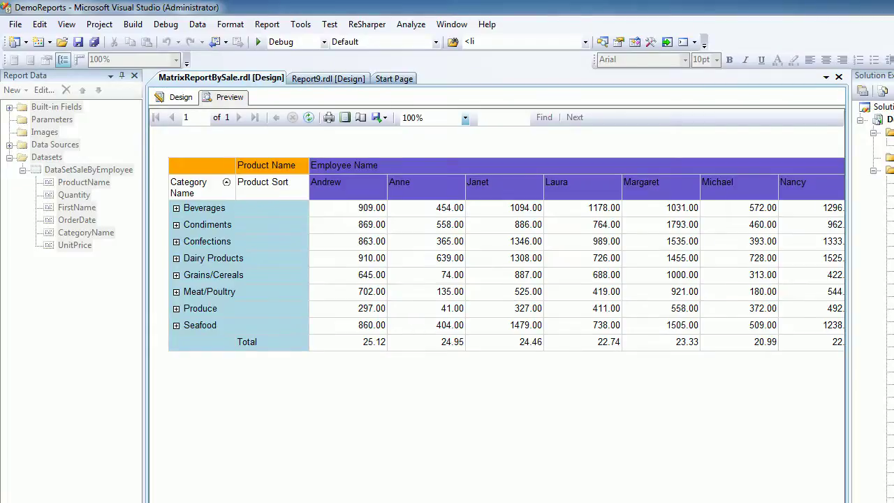
click(226, 182)
click(225, 181)
click(226, 182)
click(225, 182)
click(225, 181)
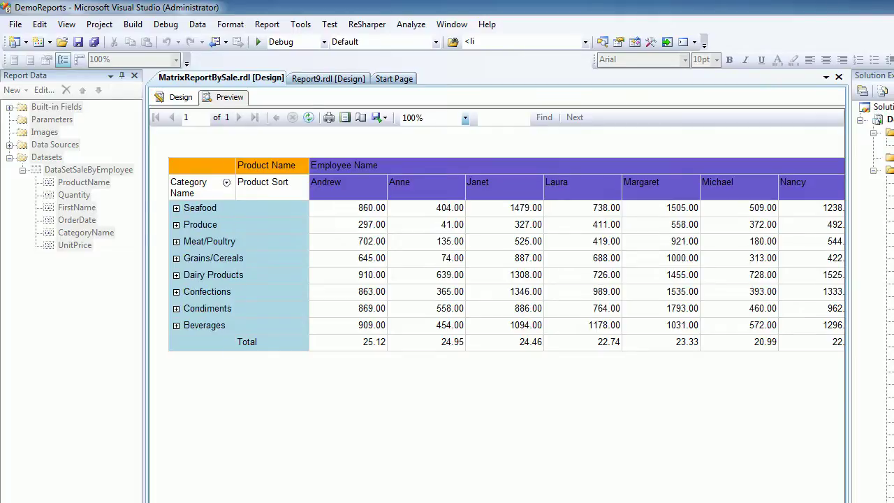
click(225, 181)
click(226, 182)
click(226, 181)
click(226, 182)
click(225, 181)
click(225, 181)
click(226, 181)
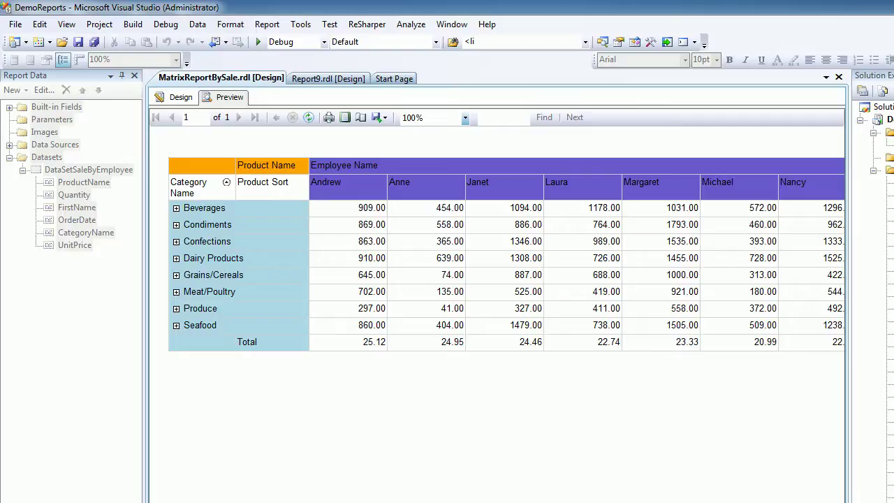
click(226, 181)
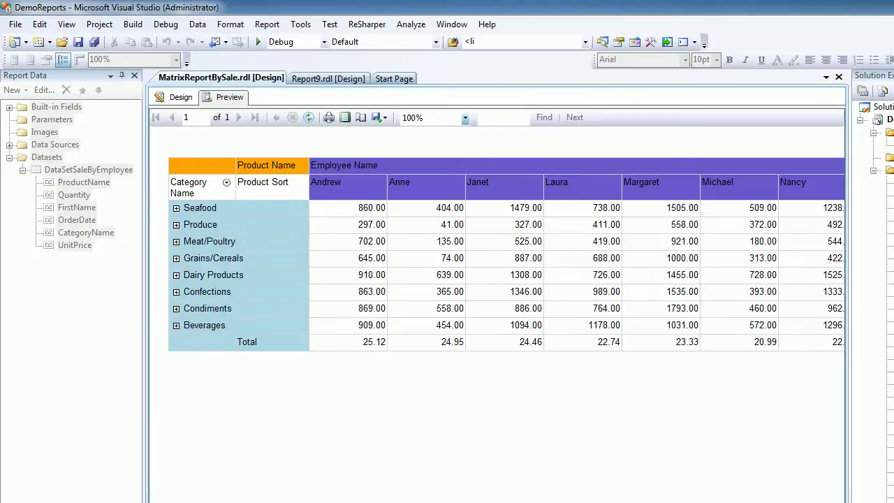
click(225, 181)
Check the Beverages drill-down under both Category Name sort orders, expanding and collapsing its products.
click(176, 208)
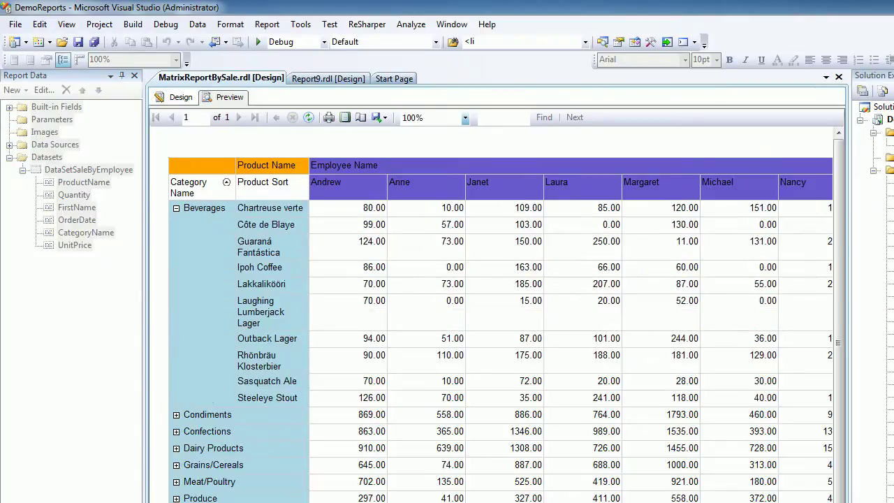
click(226, 181)
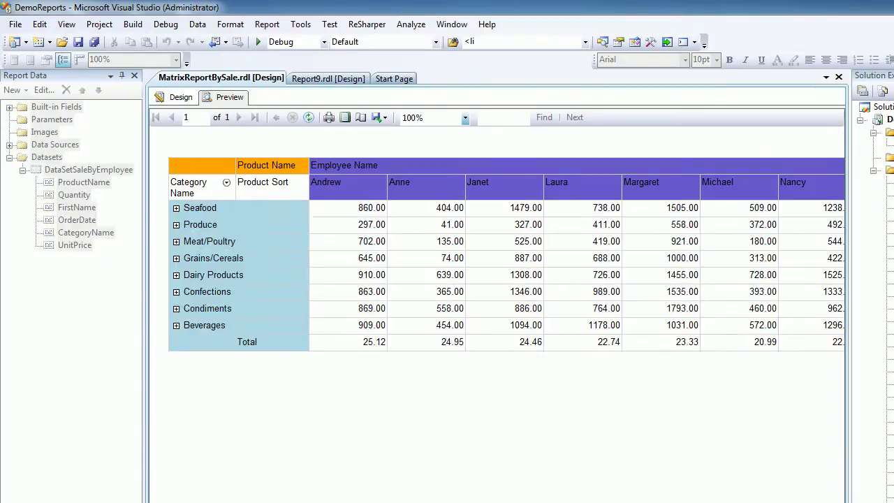
click(176, 325)
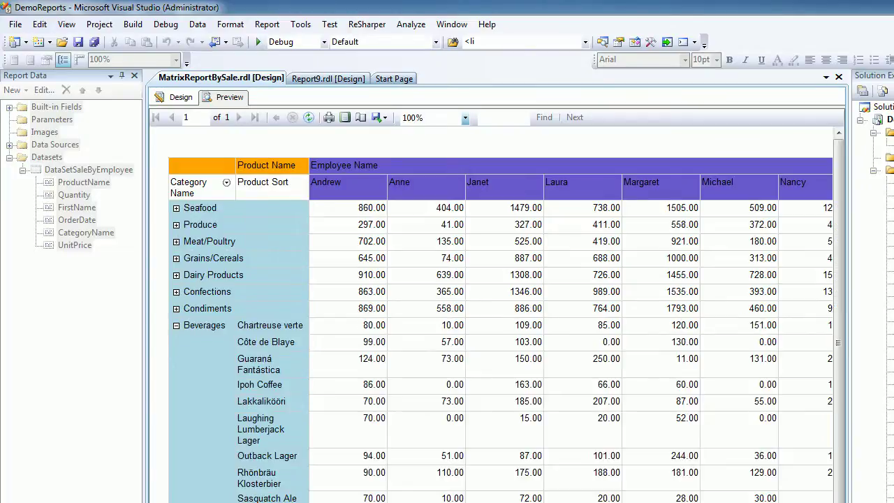
click(176, 325)
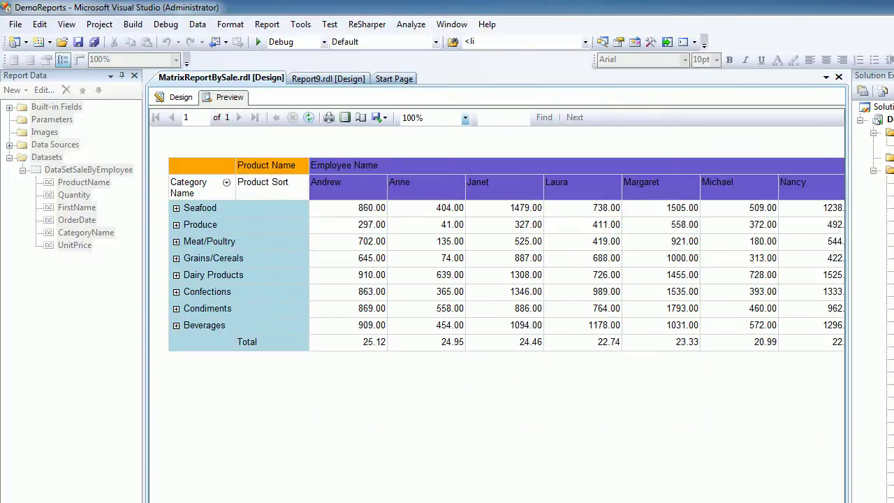
click(225, 182)
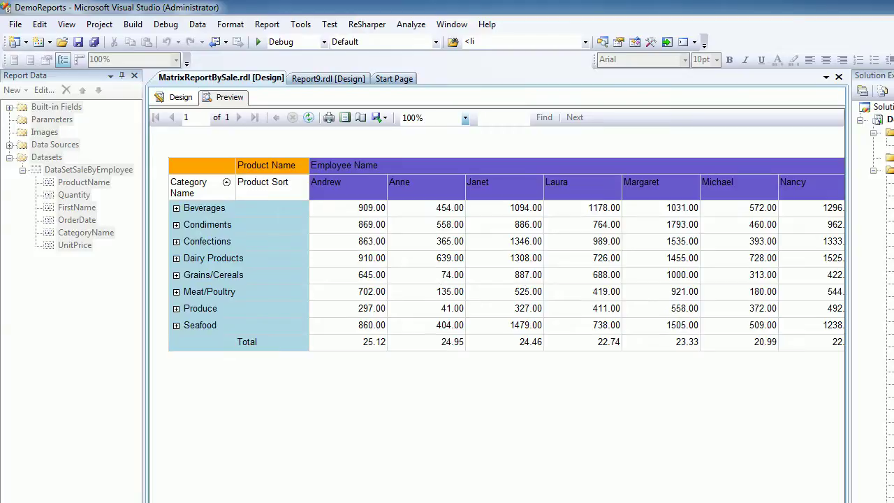
click(176, 208)
click(176, 208)
click(176, 208)
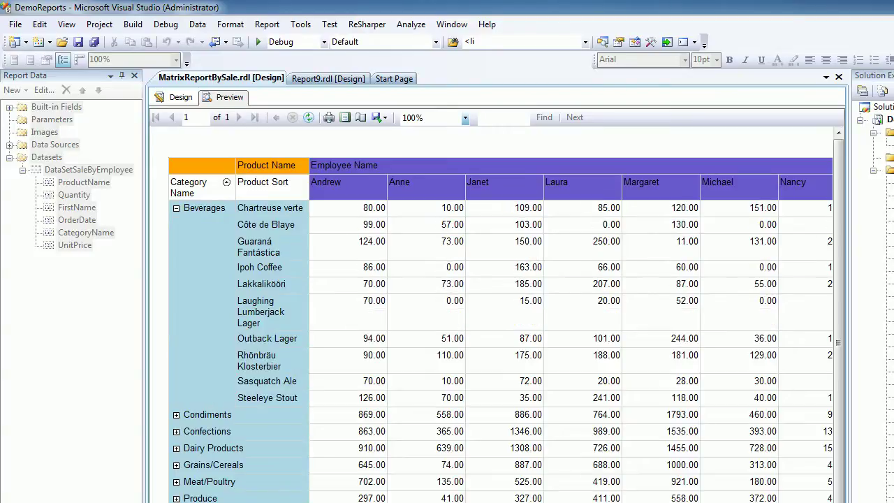
Widen the Product Name column in the report design and preview the report with Beverages expanded.
click(175, 97)
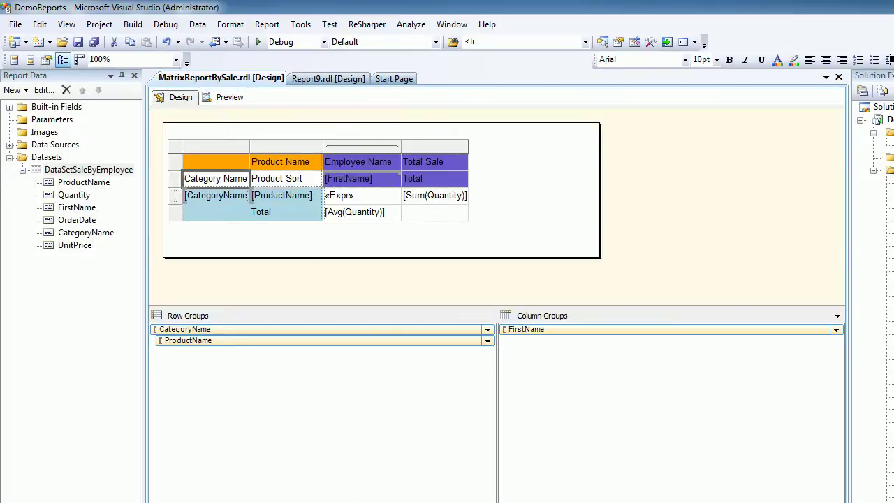
drag(323, 146, 390, 147)
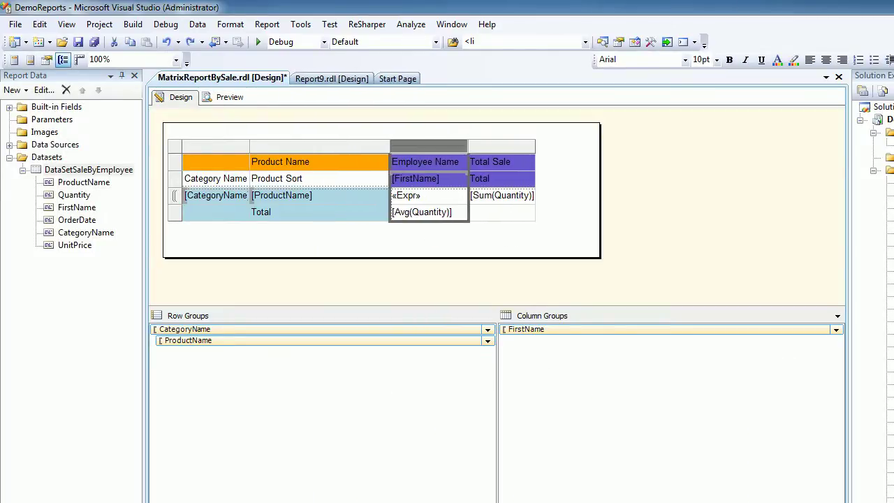
click(225, 97)
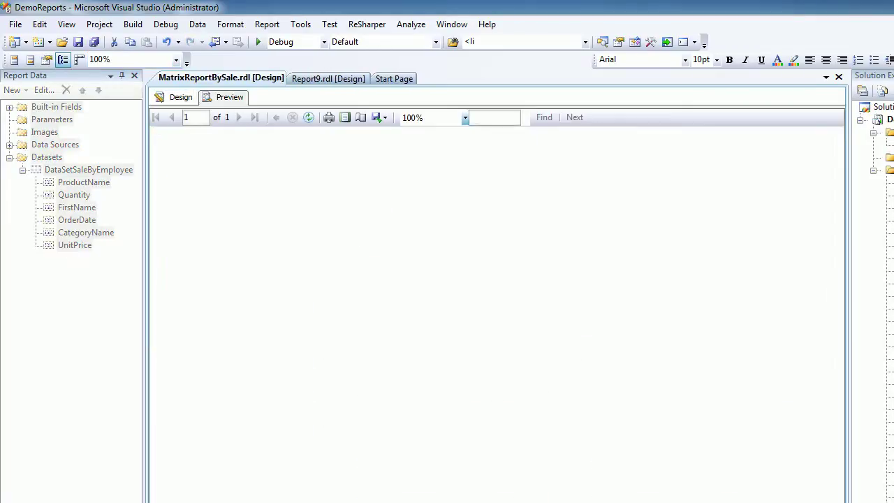
click(176, 208)
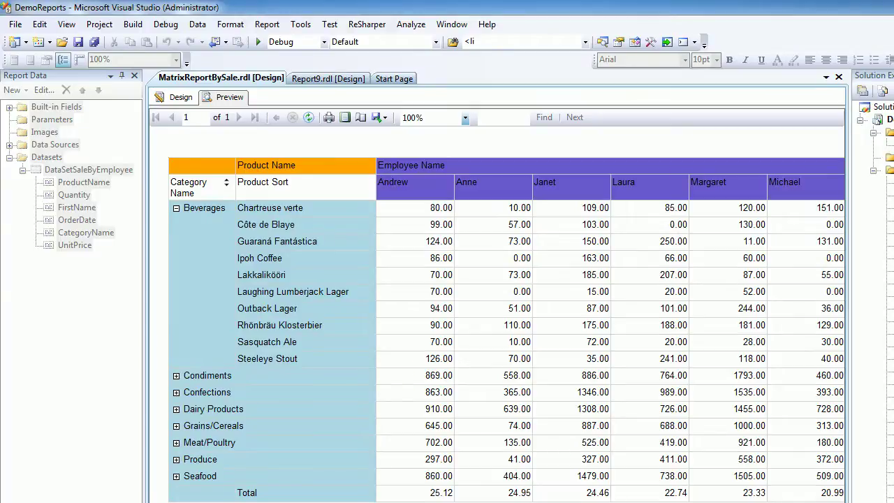
Enable interactive sorting on the Product Sort text box for the ProductName group, sorting by [ProductName].
click(178, 97)
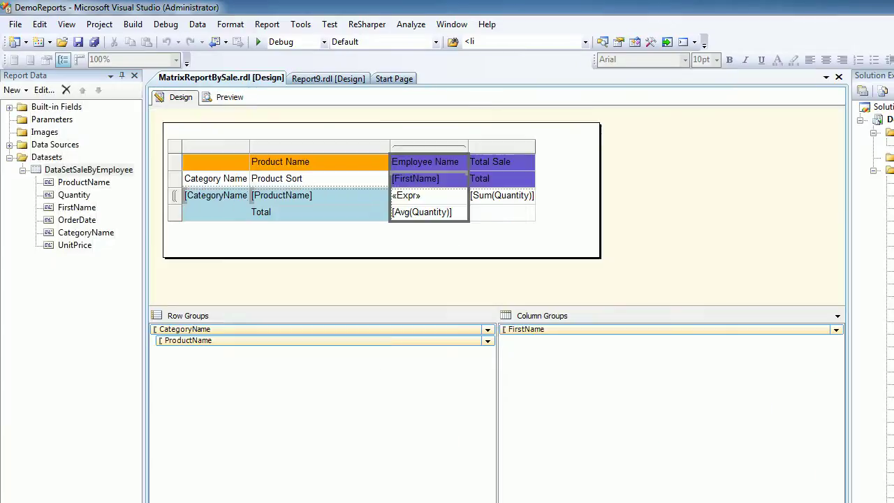
click(347, 181)
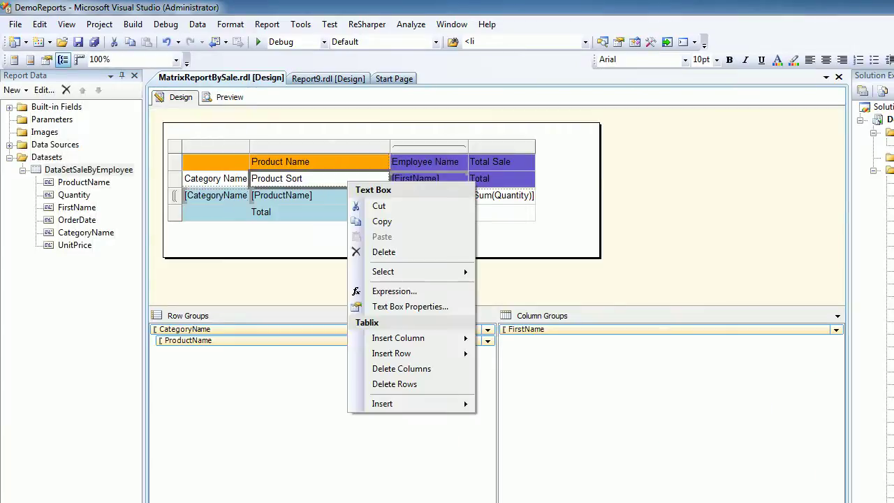
right_click(347, 183)
click(410, 306)
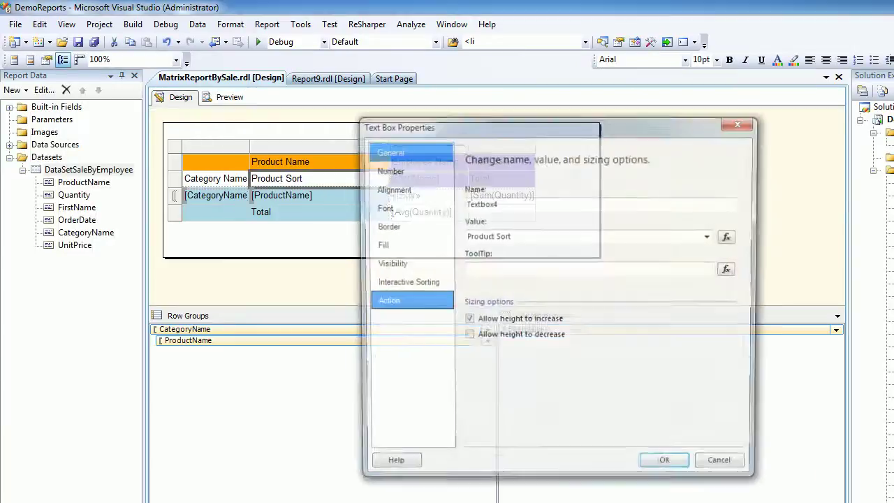
click(388, 264)
click(404, 282)
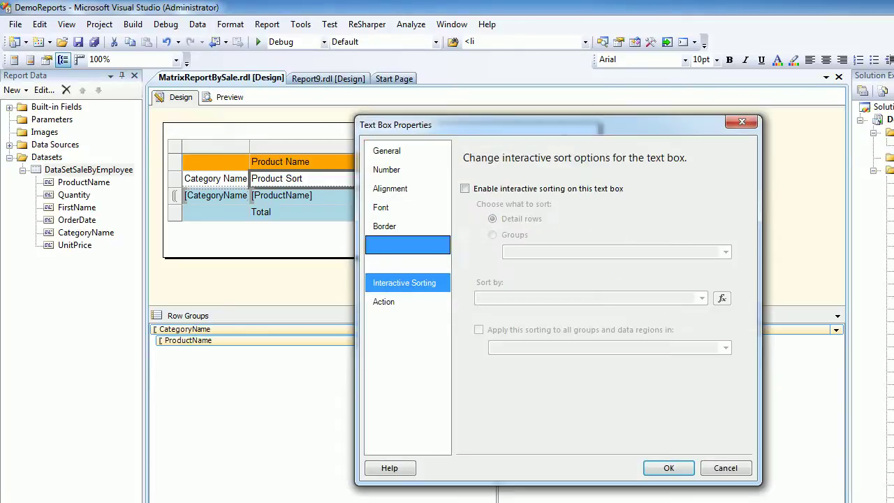
click(464, 189)
click(492, 234)
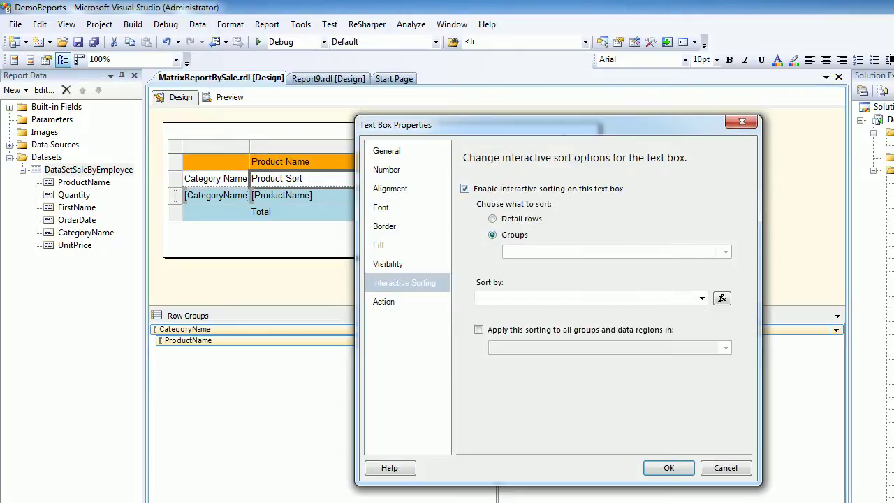
click(726, 252)
click(530, 282)
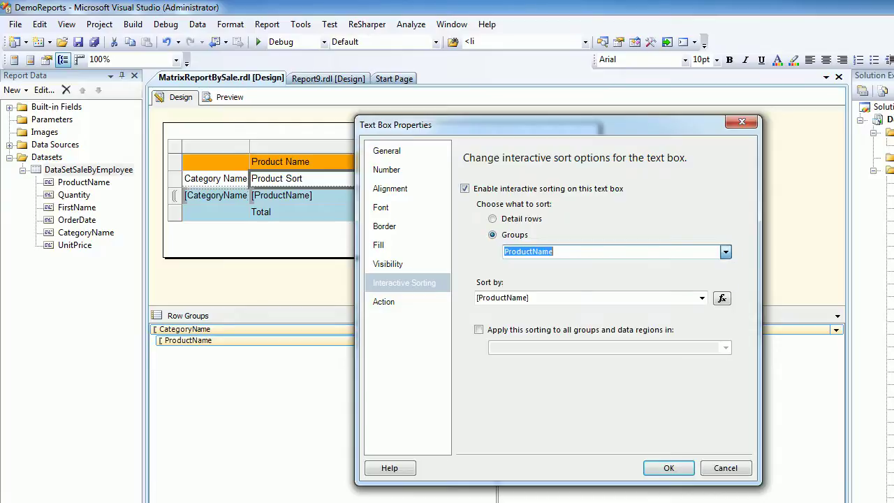
click(669, 468)
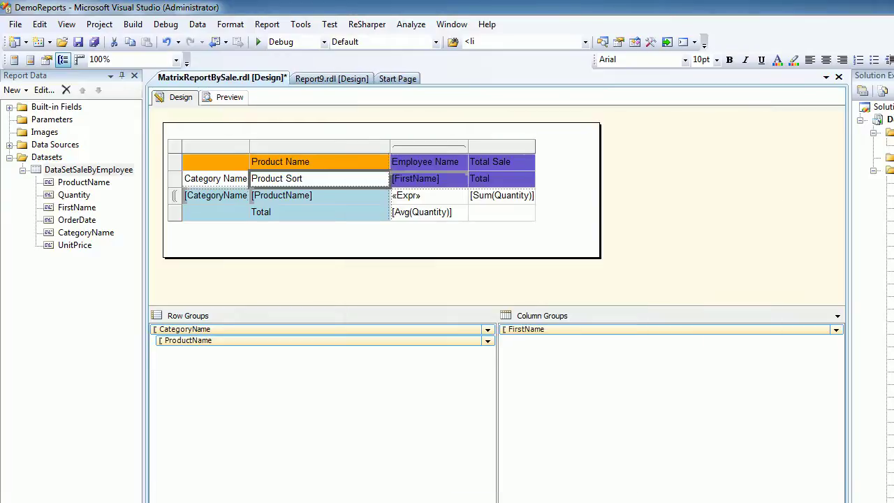
Preview the report and test the Product Sort order in both directions, expanding Beverages after each change.
click(223, 97)
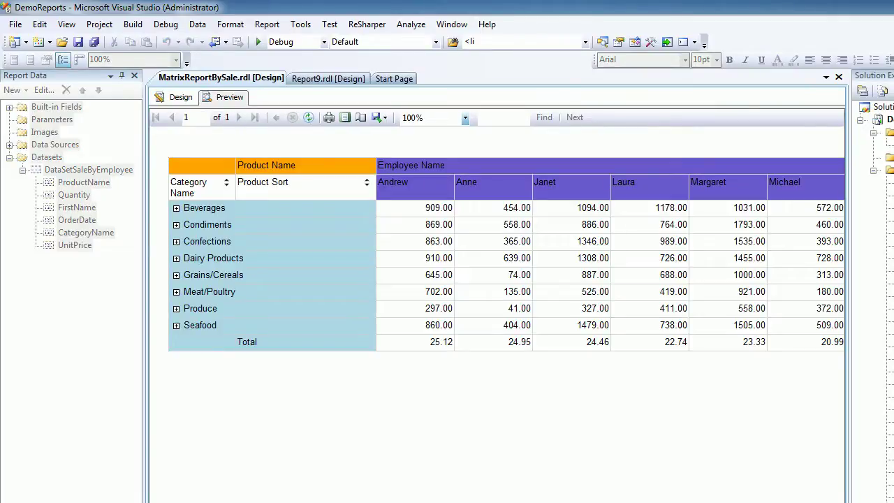
click(176, 208)
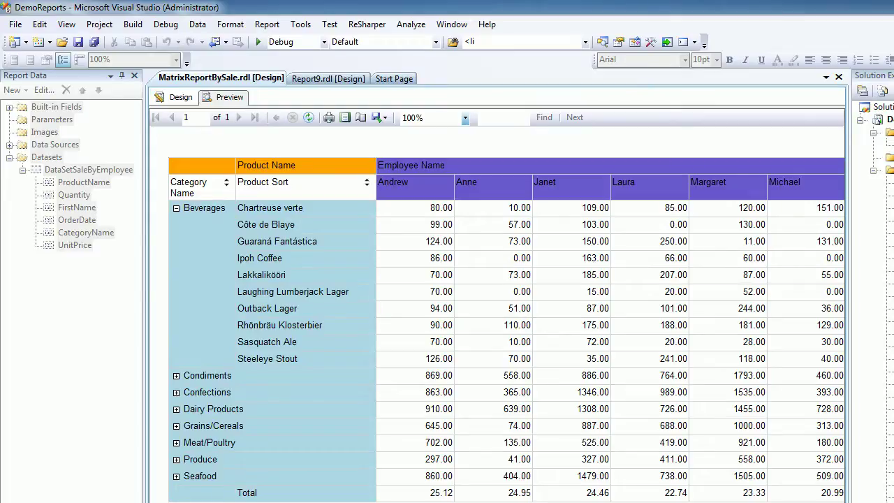
click(366, 182)
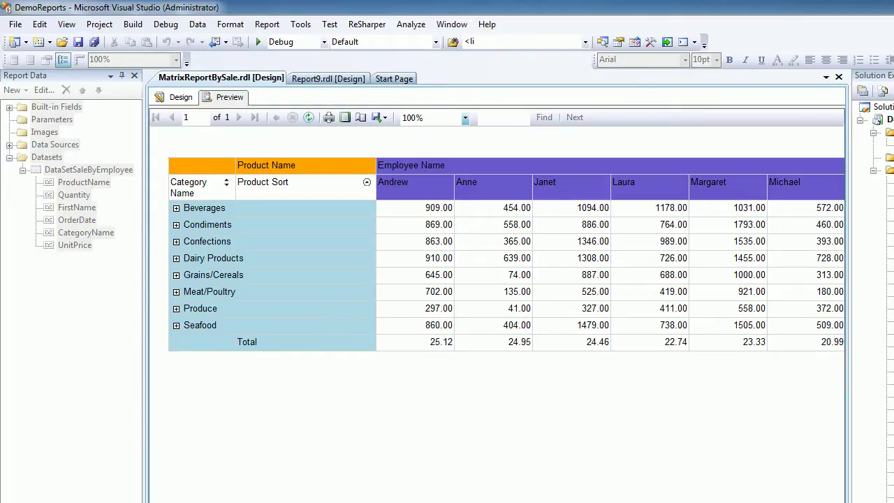
click(176, 208)
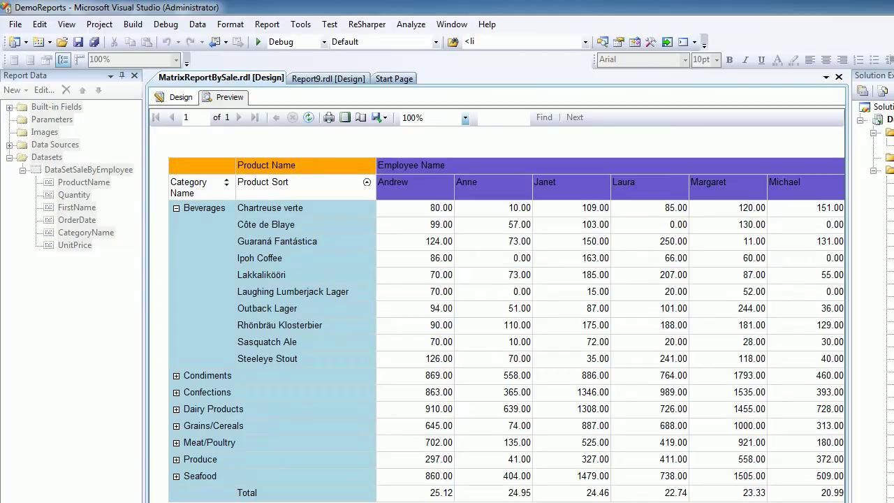
click(366, 182)
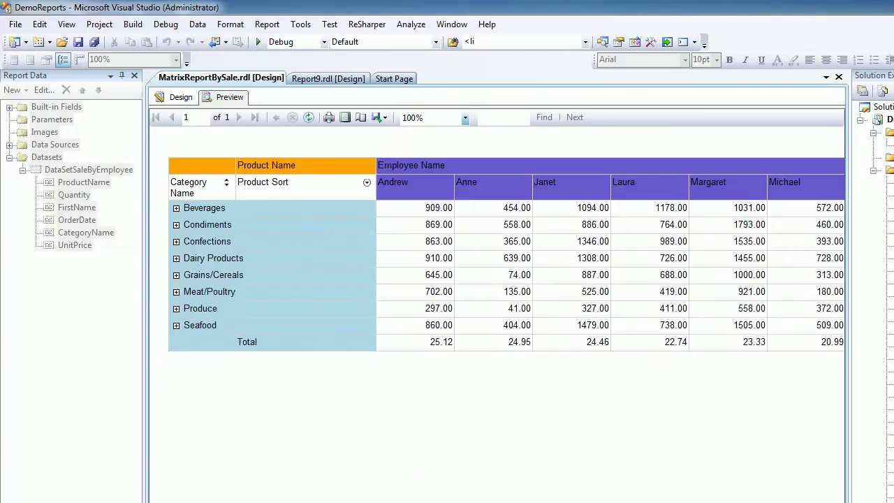
click(175, 208)
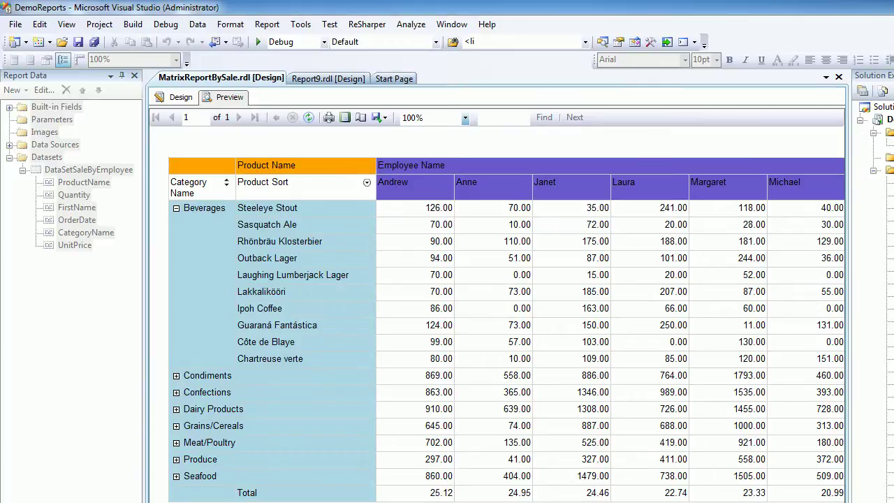
click(366, 182)
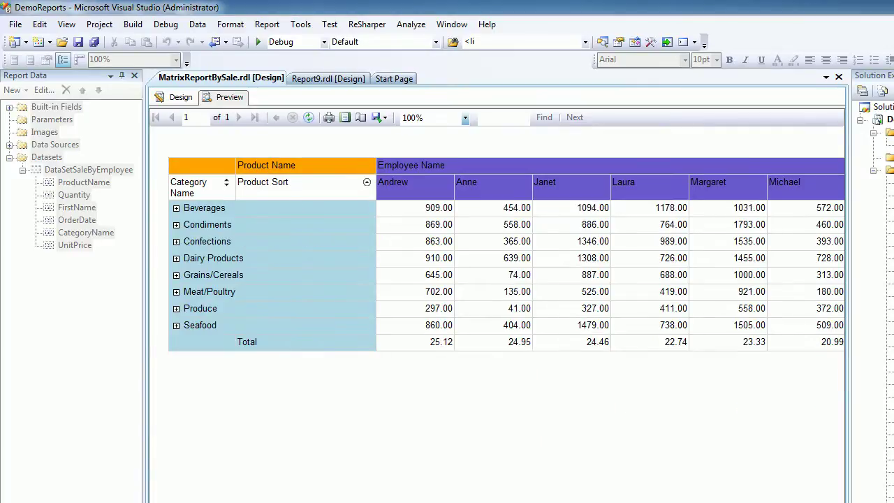
click(176, 208)
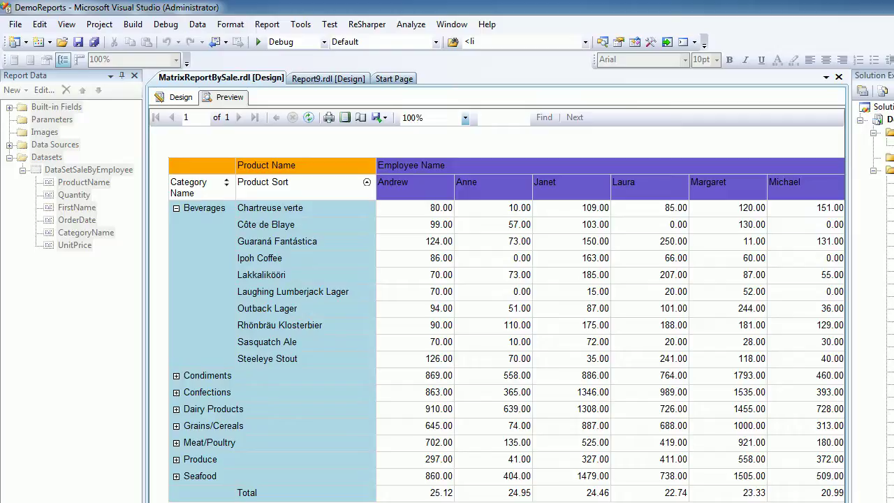
Check the Condiments products before and after reversing the Product Sort order, and collapse them again.
click(176, 376)
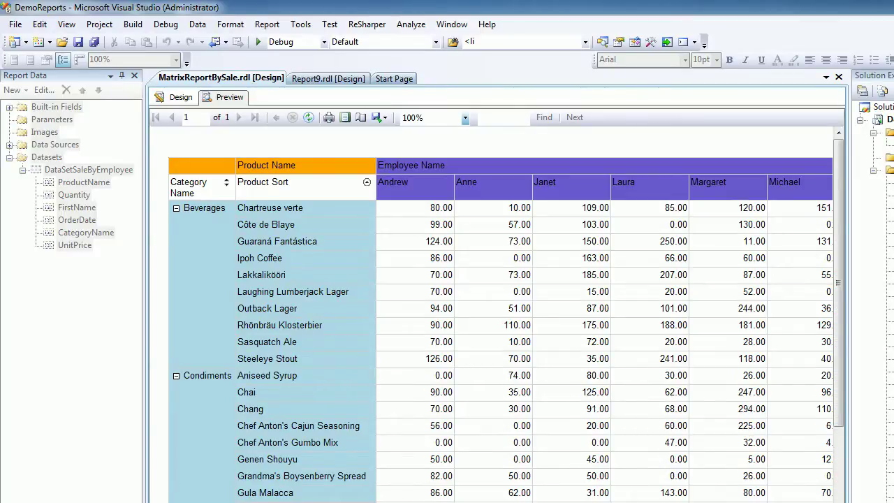
click(367, 182)
click(176, 224)
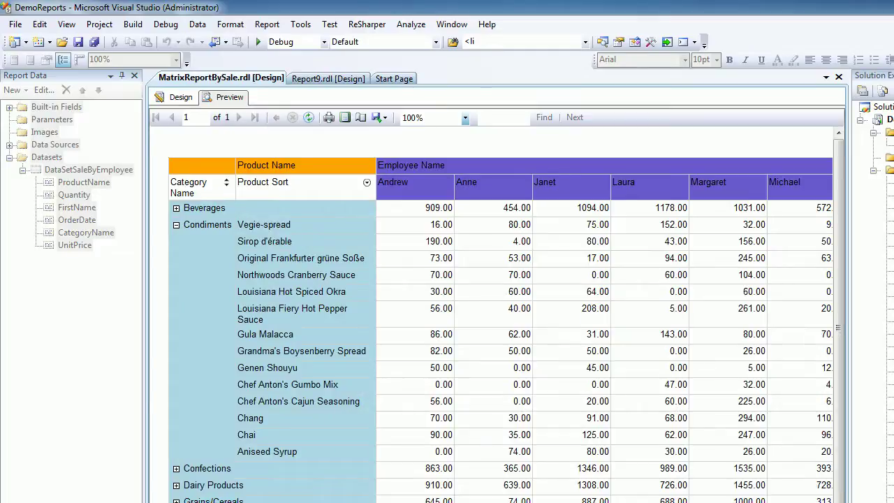
click(176, 224)
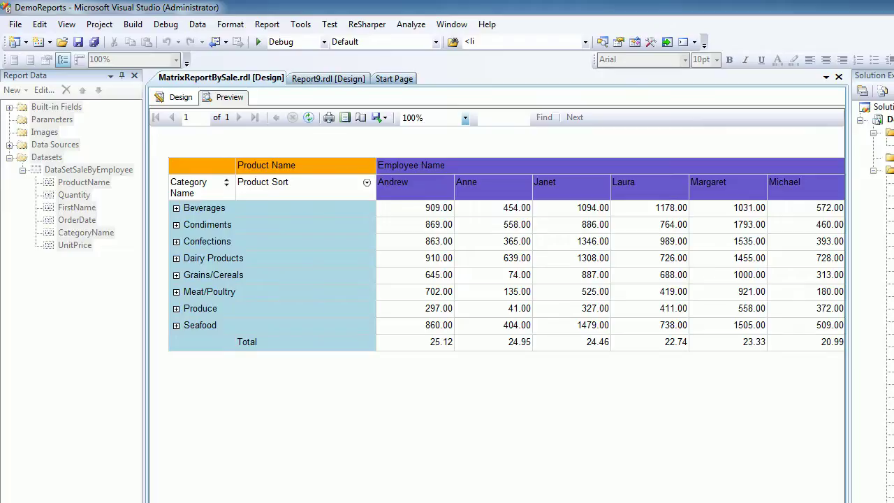
Check the visibility settings of the CategoryName row group in the report design without changing them.
click(176, 97)
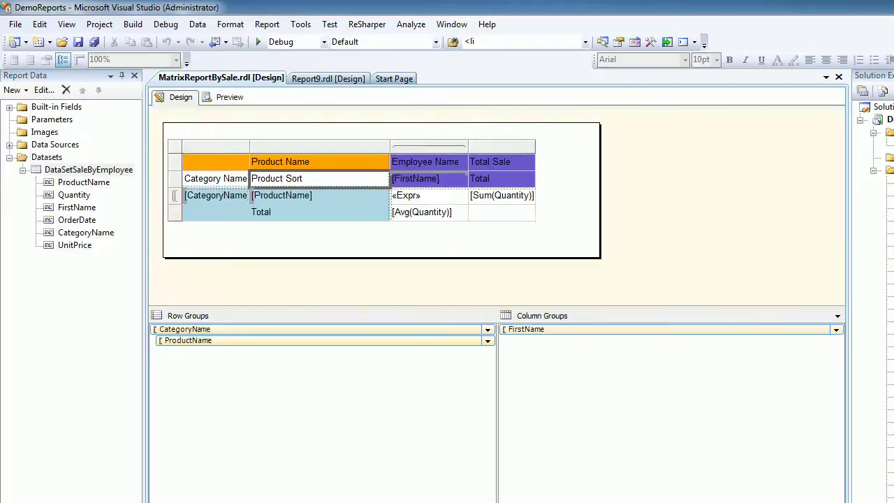
click(245, 329)
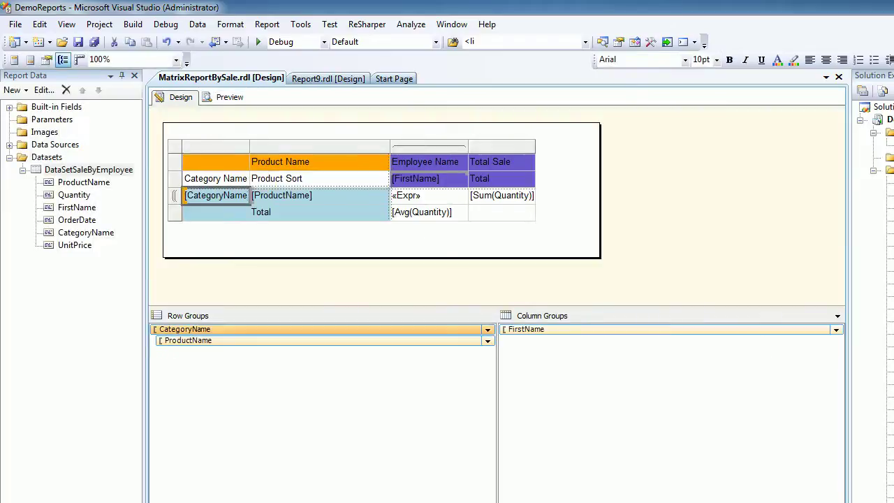
right_click(245, 330)
click(304, 395)
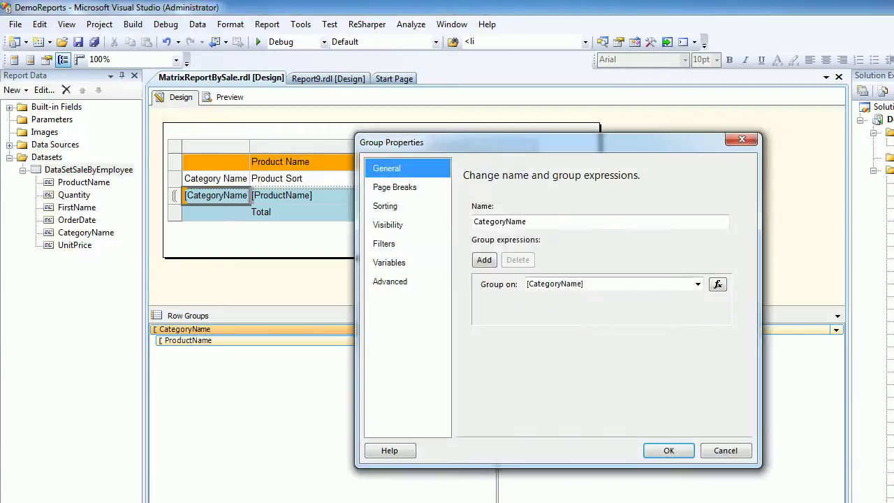
click(388, 225)
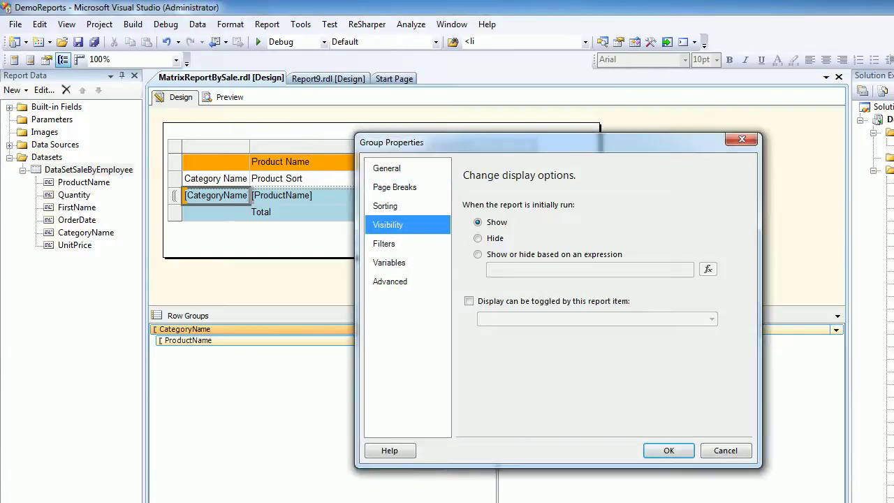
click(725, 451)
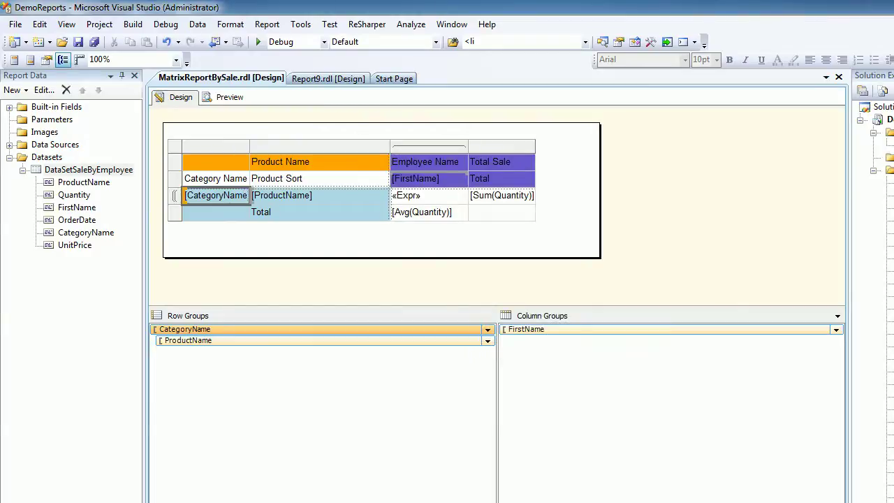
Turn off the ProductName row group's display toggling by CategoryName and save all files.
click(279, 341)
right_click(188, 340)
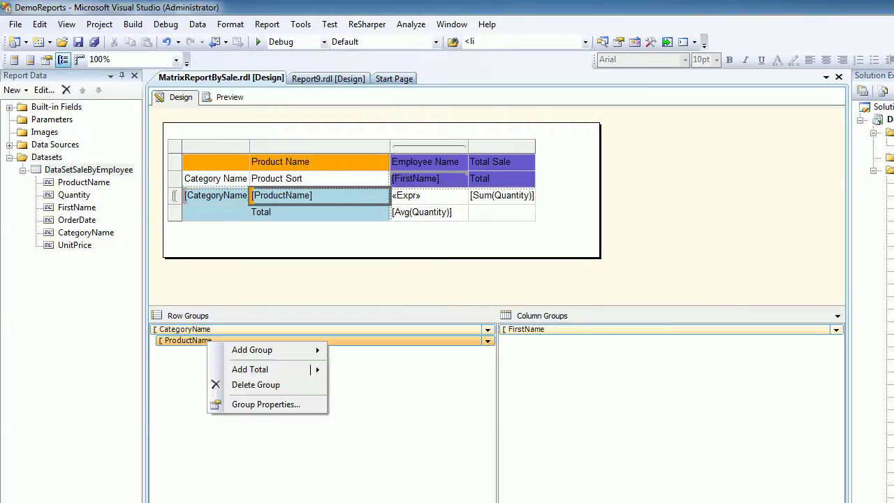
click(237, 404)
click(388, 225)
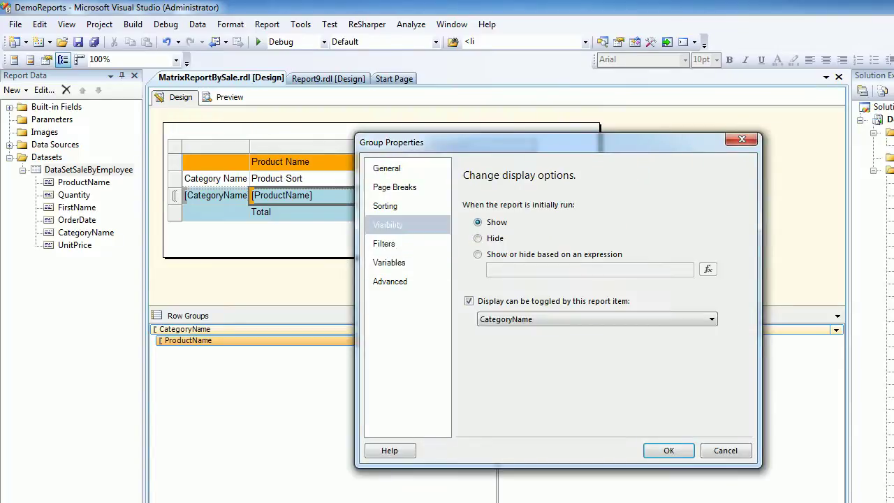
click(469, 301)
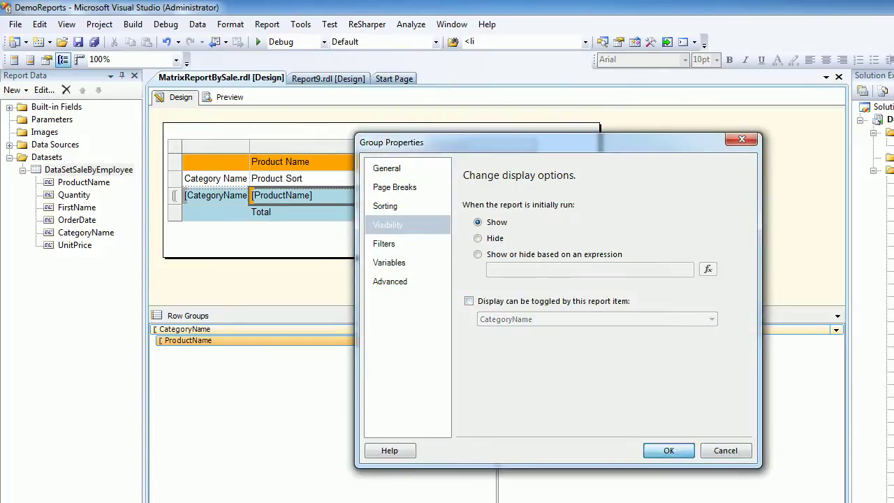
click(669, 451)
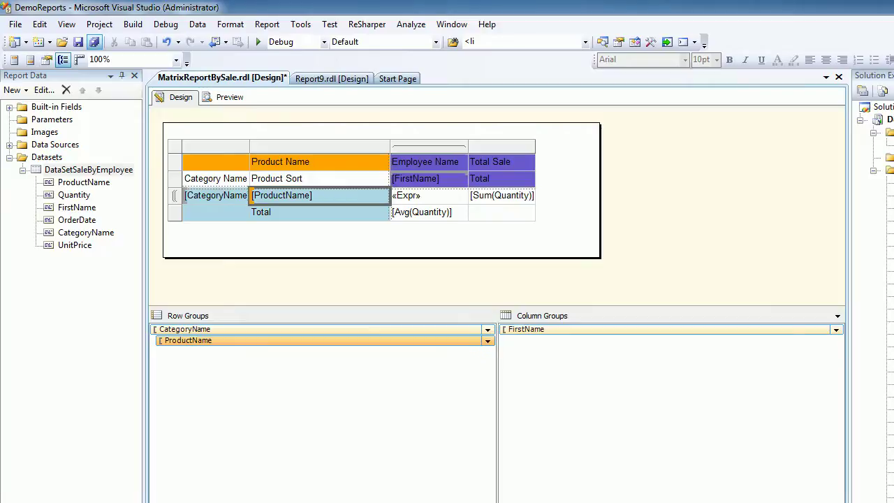
click(94, 41)
Preview the report without the drill-down and test the Category Name sort in both directions.
click(225, 98)
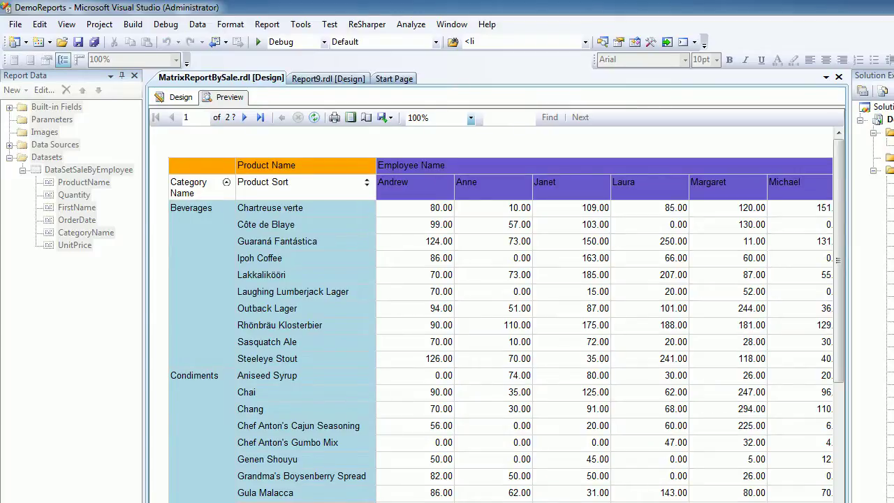
click(226, 182)
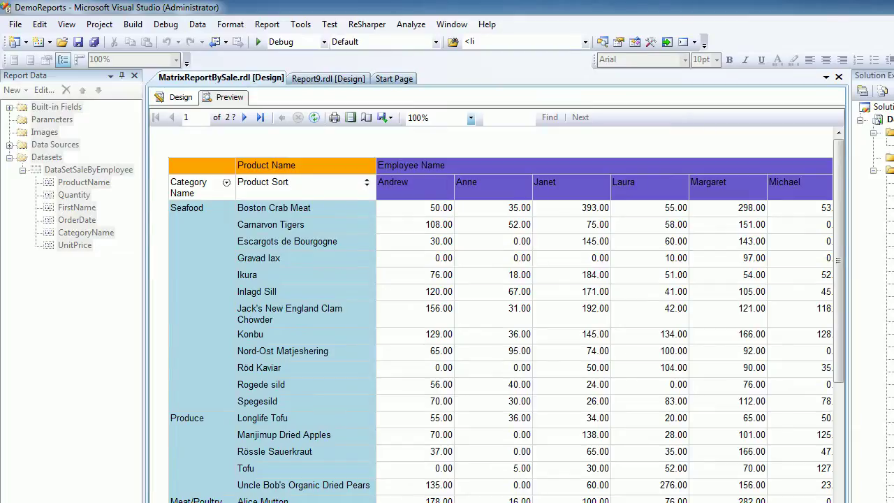
click(226, 182)
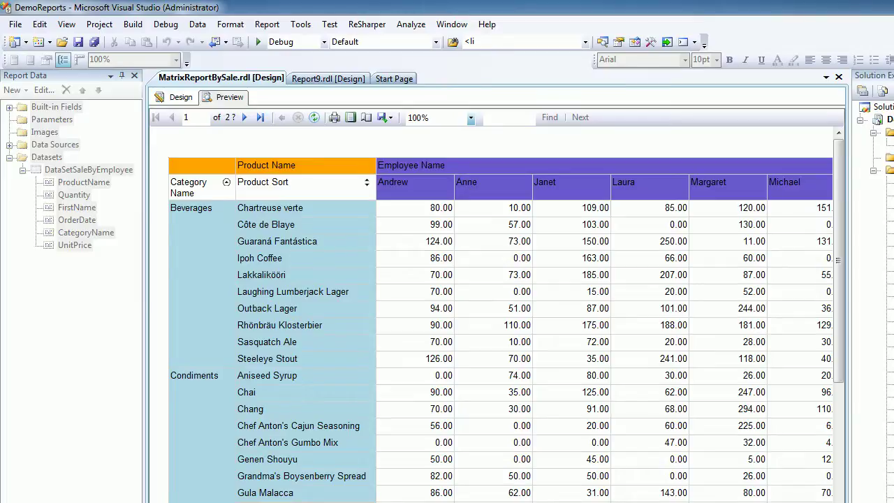
Test the Product Sort order repeatedly in both directions and look through the products within each category.
click(366, 182)
click(367, 182)
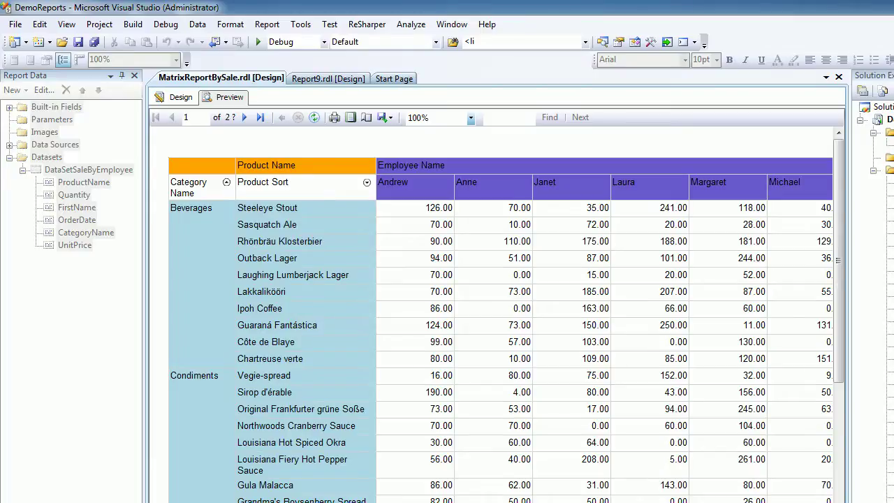
scroll(495, 314, down, 3)
scroll(496, 315, up, 3)
click(366, 182)
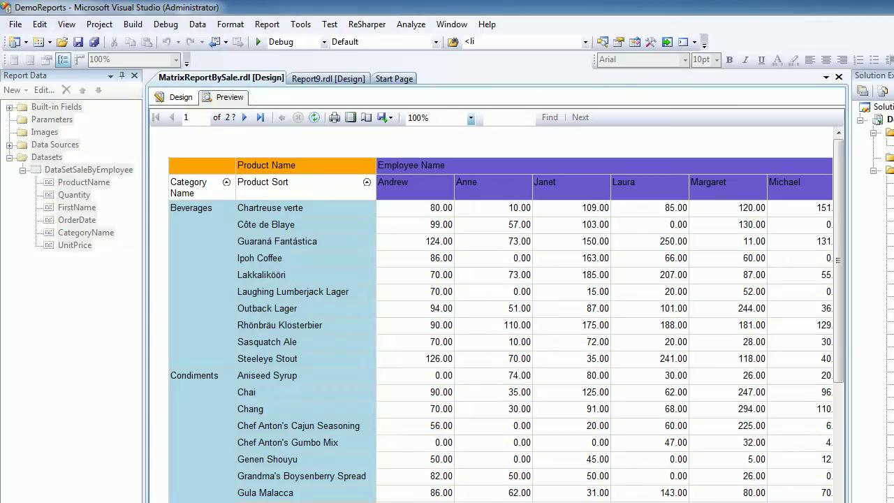
click(366, 182)
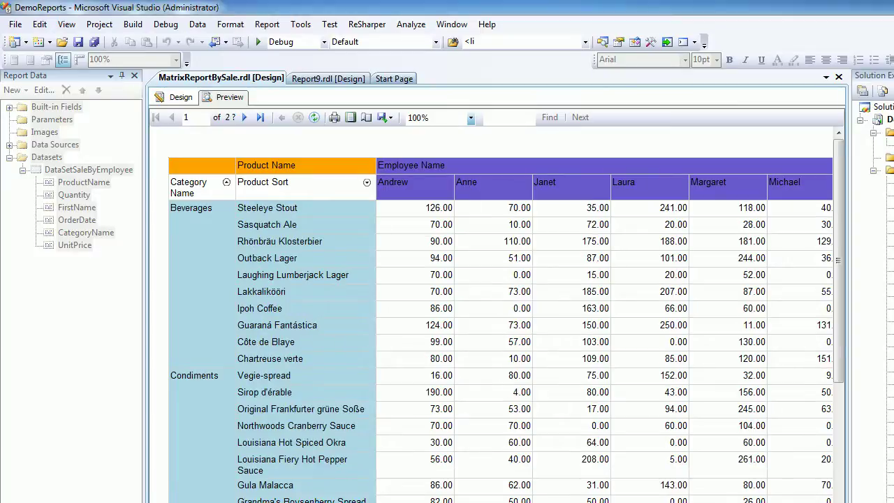
Restore the maximized report designer window to its smaller size and auto-hide the Solution Explorer.
key(super+Down)
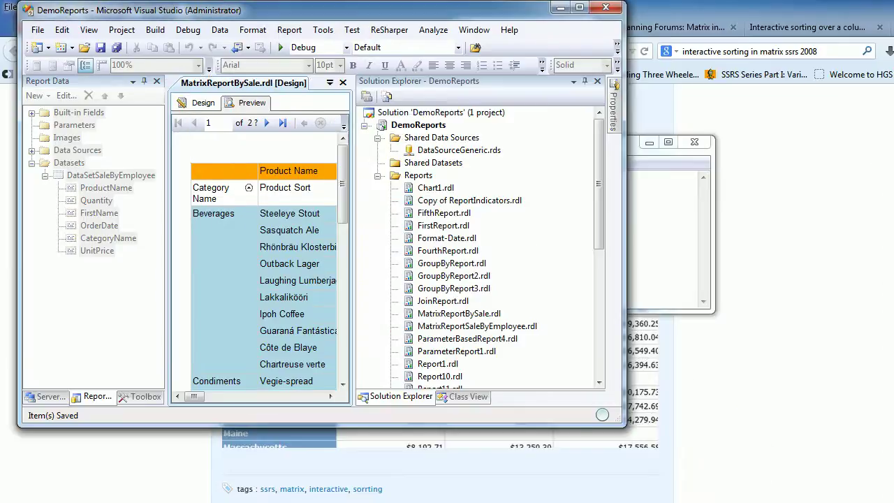
click(585, 81)
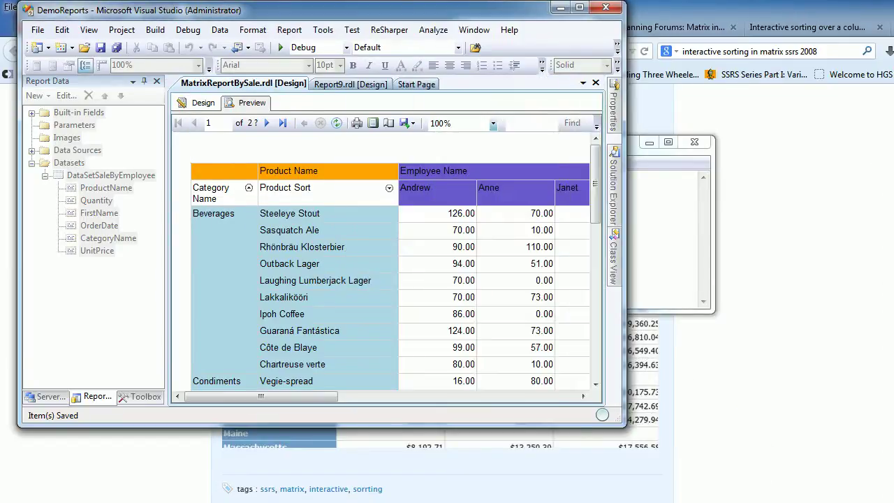
Enlarge the report designer window in width and height so the preview shows more employee columns and product rows.
drag(625, 209, 893, 209)
scroll(531, 266, down, 3)
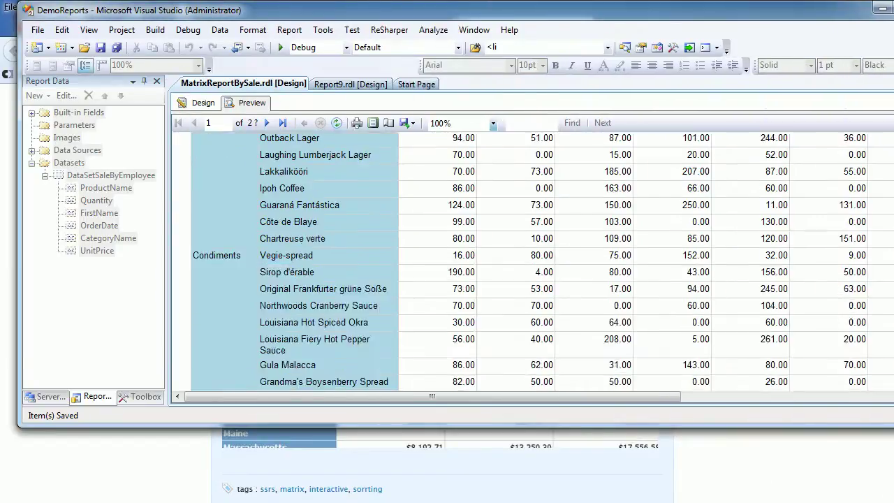
drag(531, 427, 531, 490)
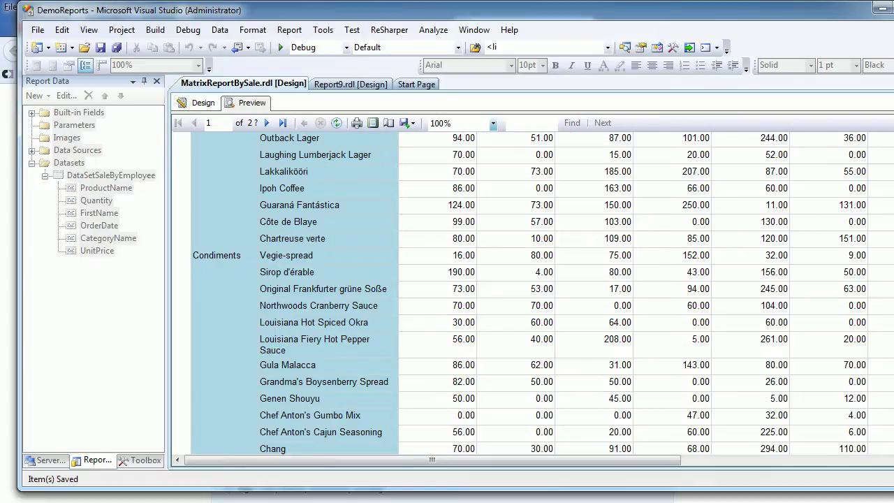
scroll(531, 293, down, 2)
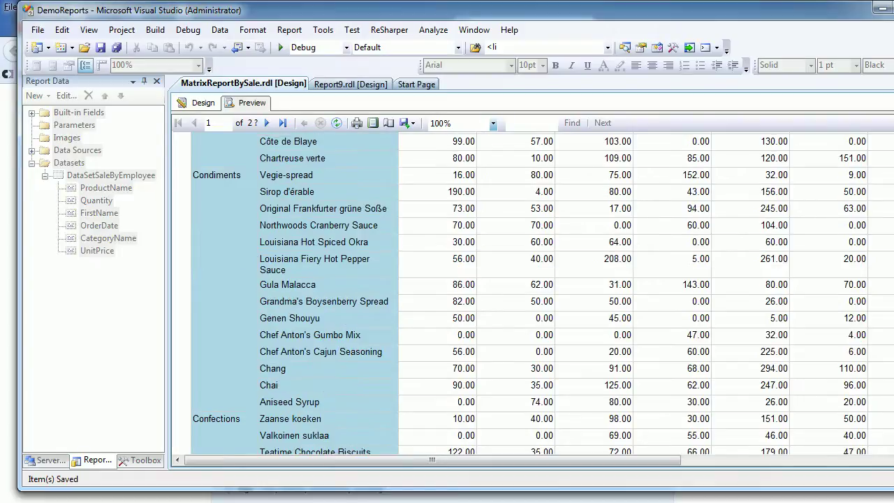
Switch the Product Sort to ascending order and check the product order within the Beverages, Condiments and Confections categories.
scroll(531, 293, up, 5)
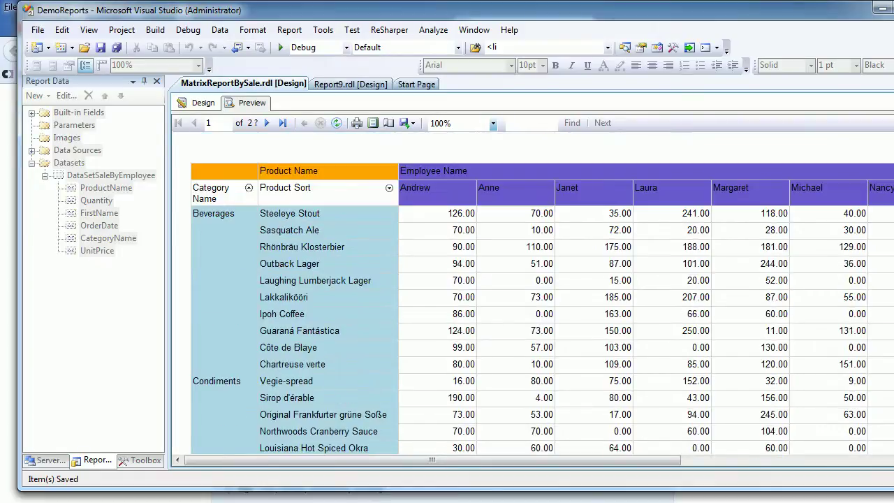
click(389, 188)
scroll(531, 293, down, 2)
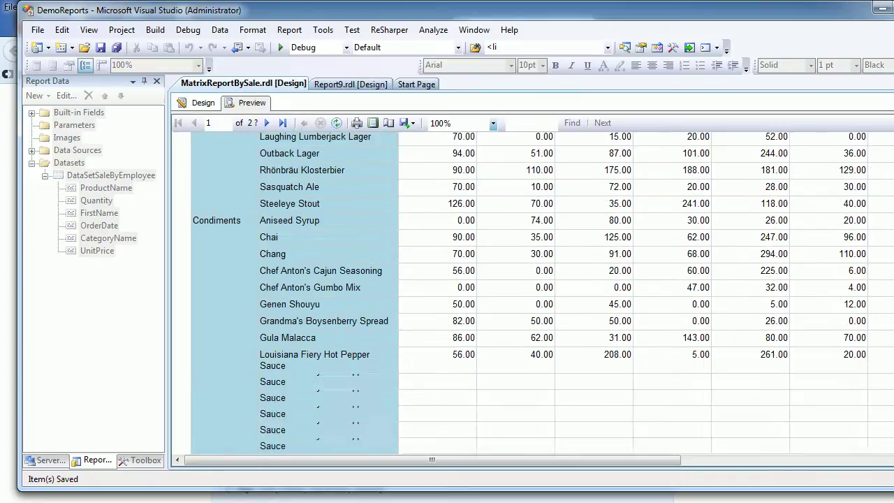
scroll(531, 294, down, 2)
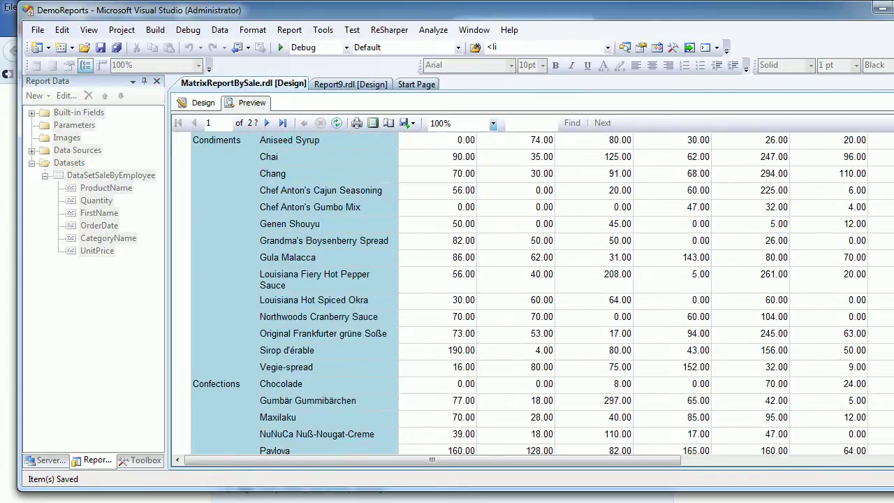
scroll(530, 294, up, 6)
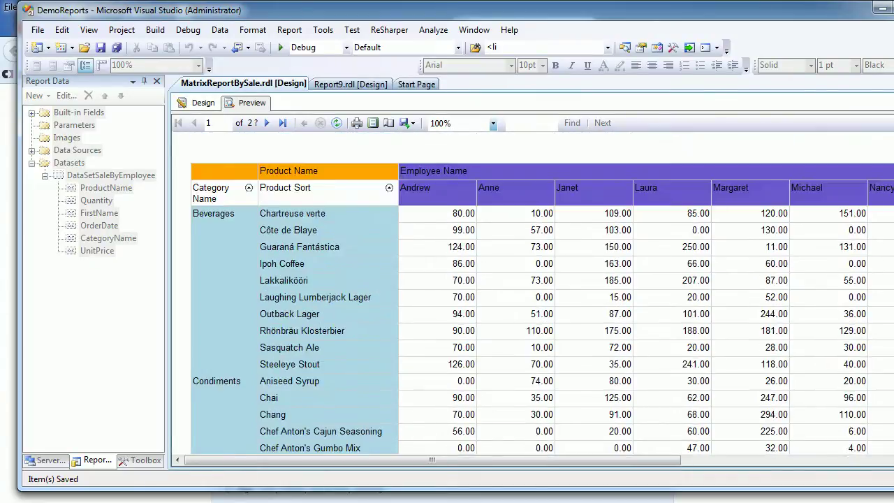